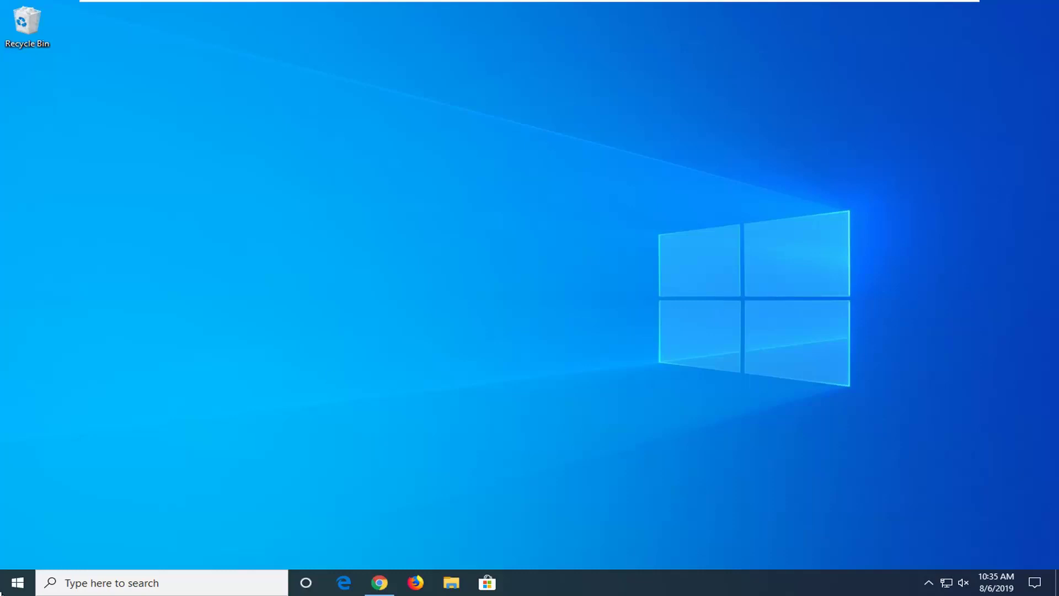
Search 'wikipedia' from the Start menu, then clear the search and return to the desktop.
click(13, 579)
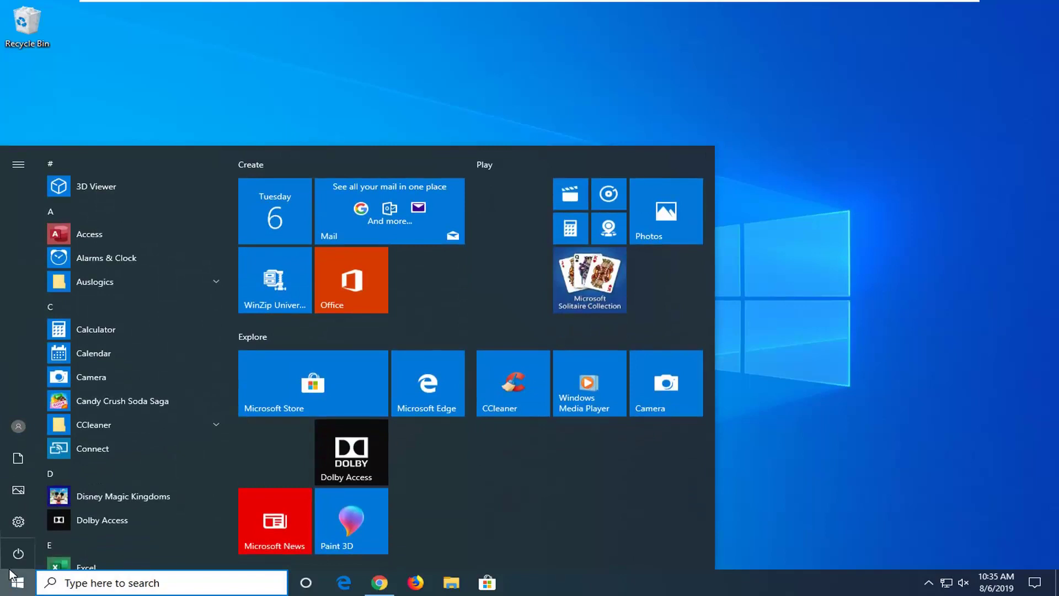
text(wikipedia)
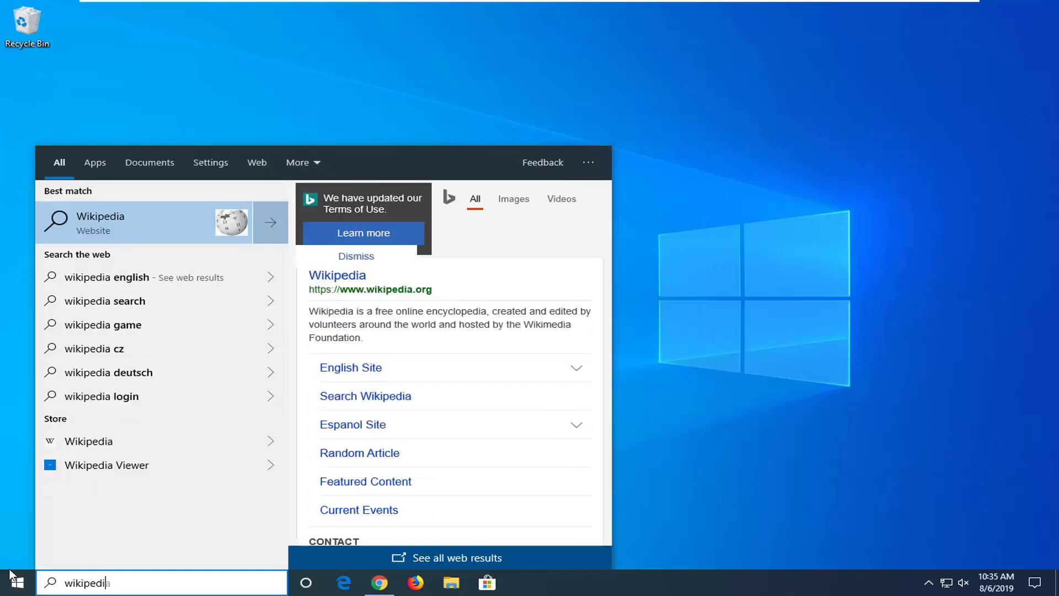
key(BackSpace)
key(BackSpace)
key(BackSpace)
key(BackSpace)
key(BackSpace)
key(BackSpace)
key(BackSpace)
key(BackSpace)
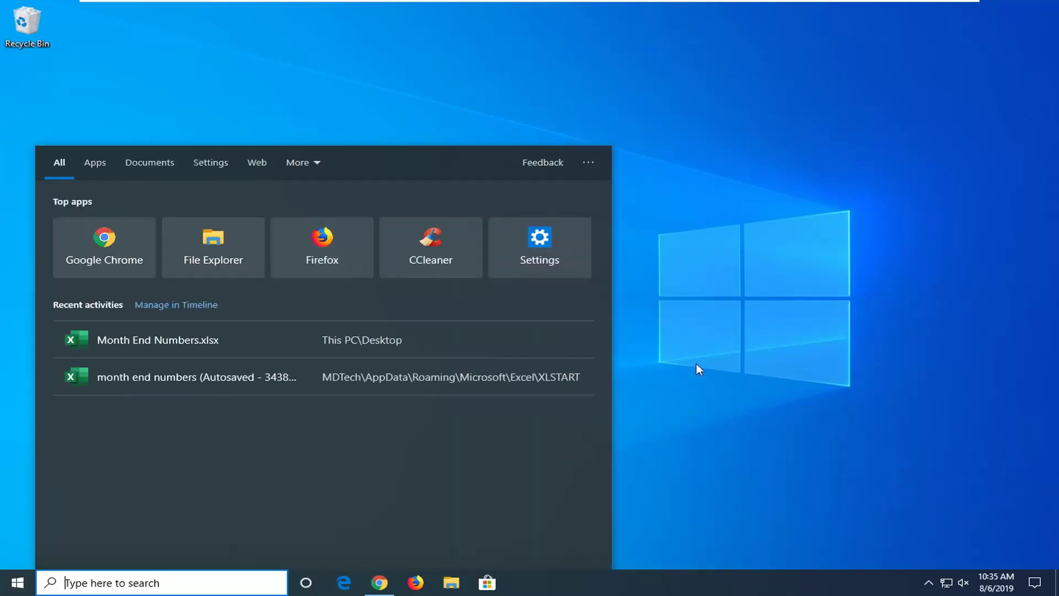
click(700, 362)
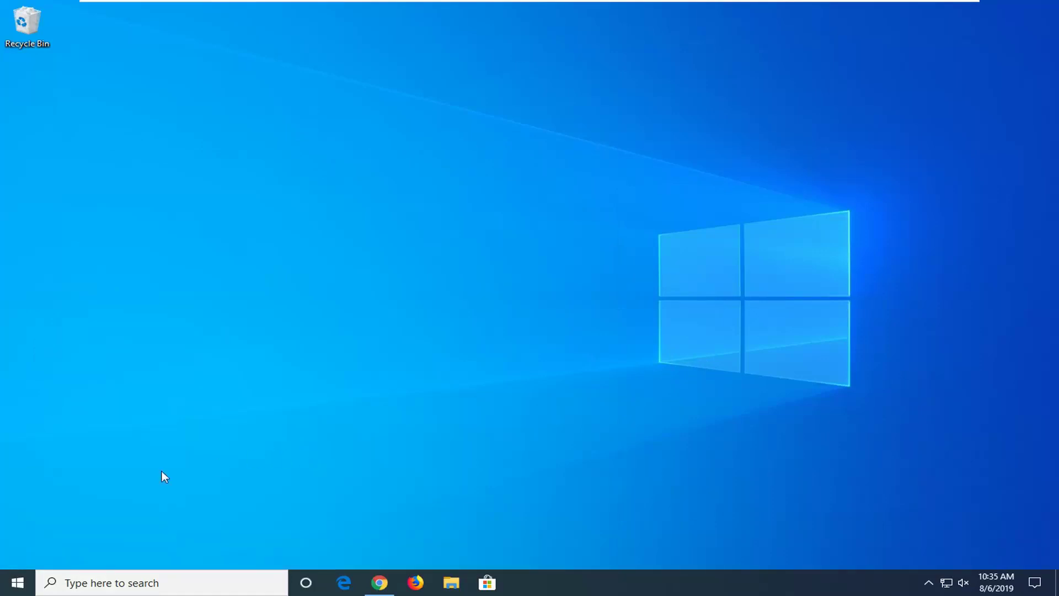
Launch Registry Editor (regedit) as administrator from Start, approving the UAC prompt.
click(10, 590)
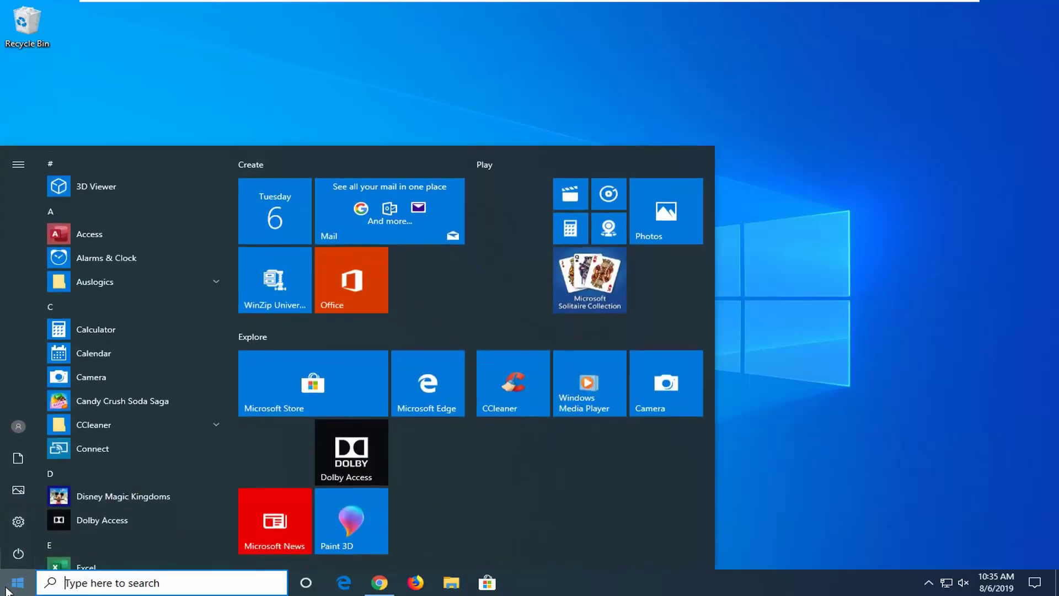
text(regedit)
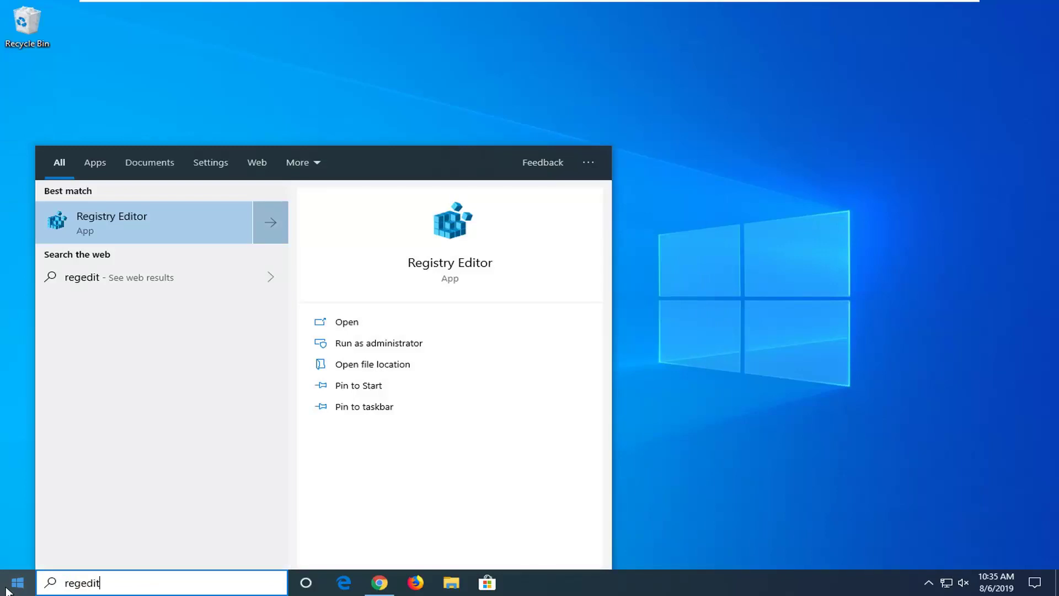
right_click(135, 218)
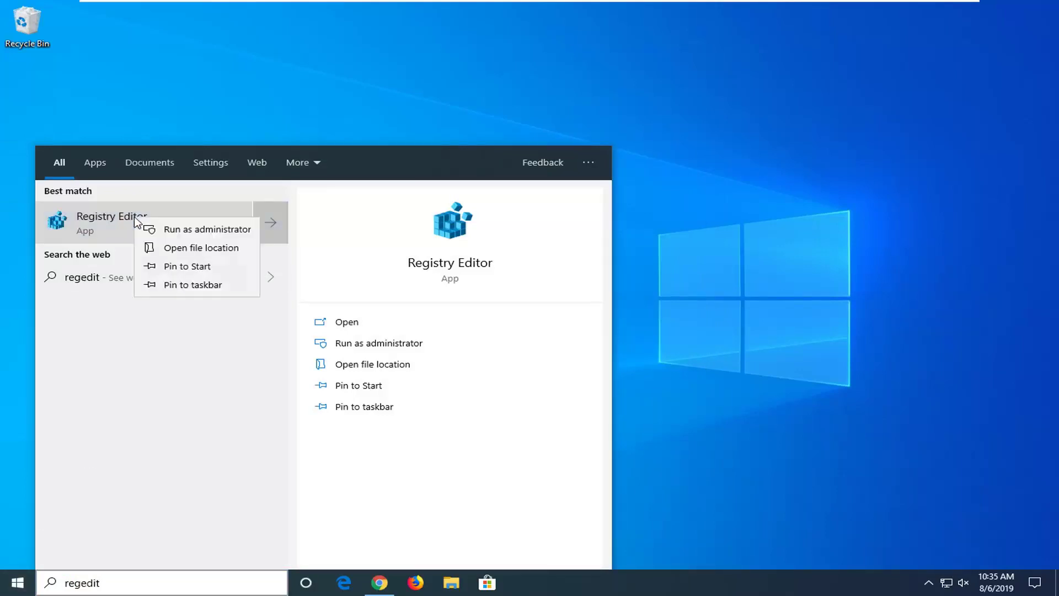
click(178, 232)
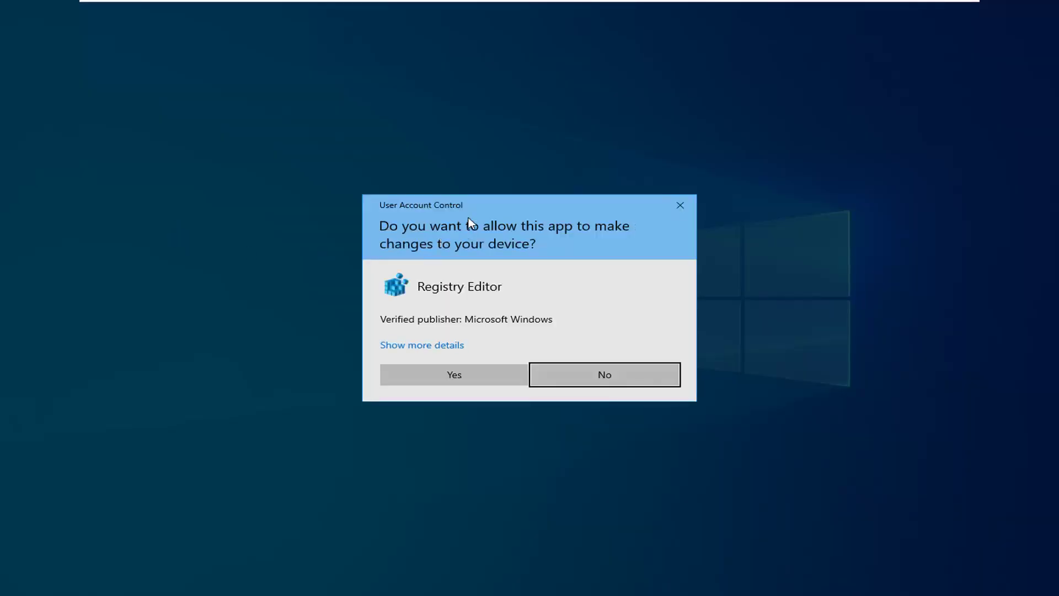
click(448, 373)
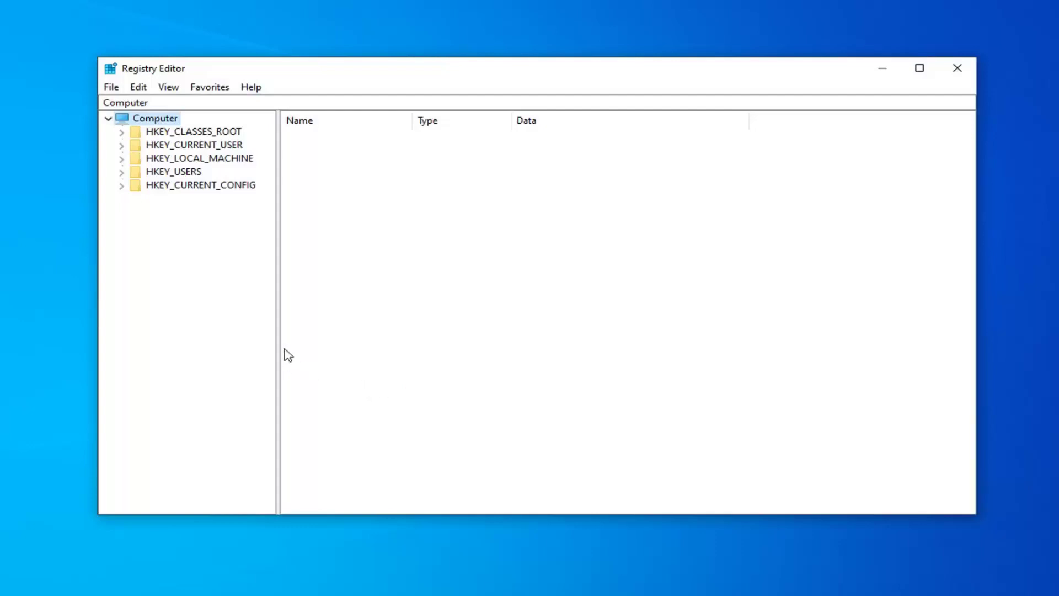
click(111, 89)
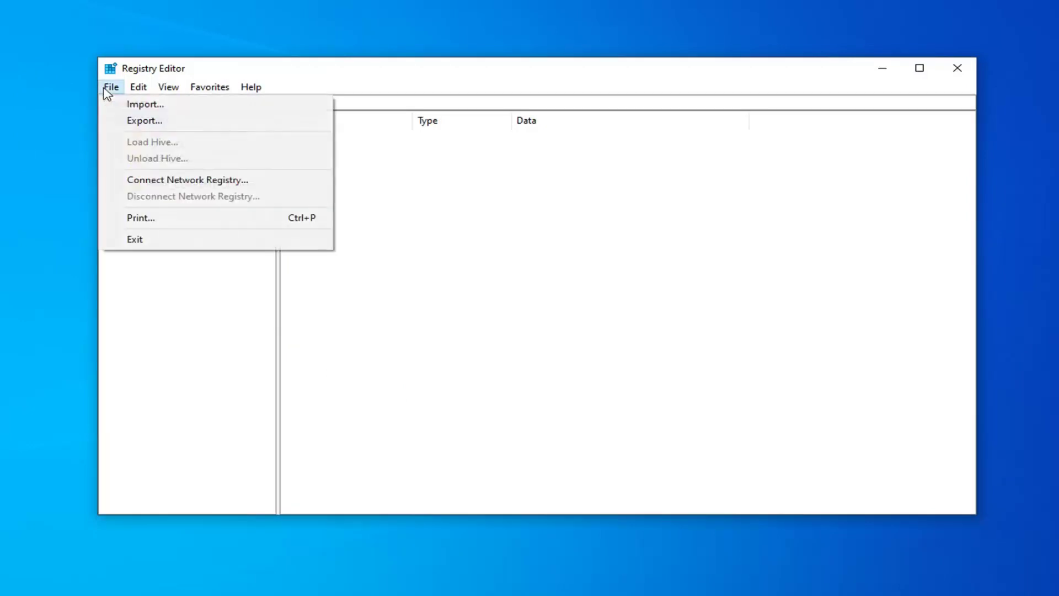
click(132, 121)
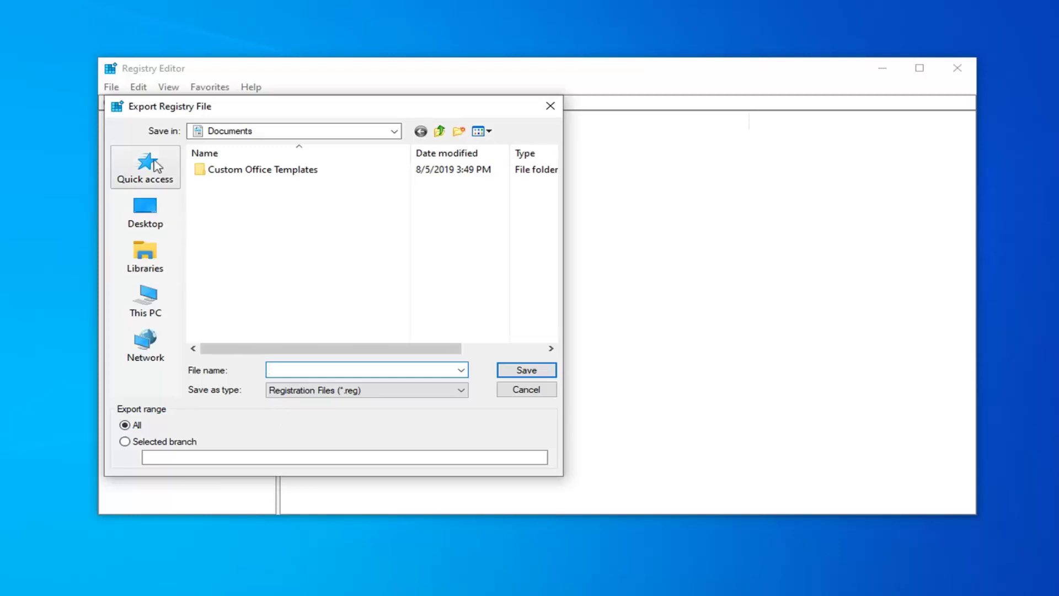
click(549, 105)
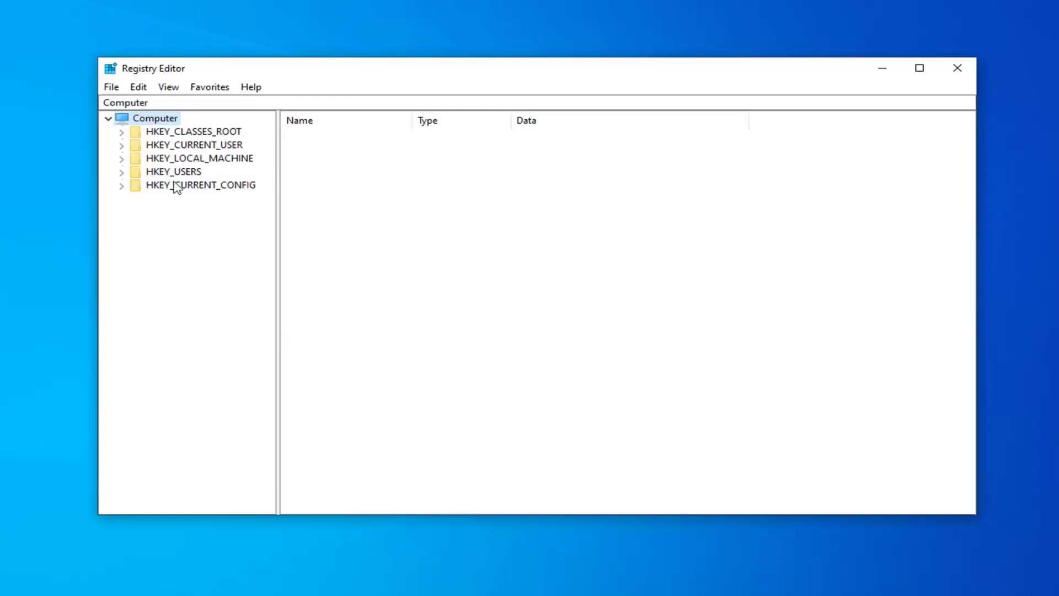
Expand HKEY_CURRENT_USER, then SOFTWARE, then the Microsoft key in the tree.
click(189, 142)
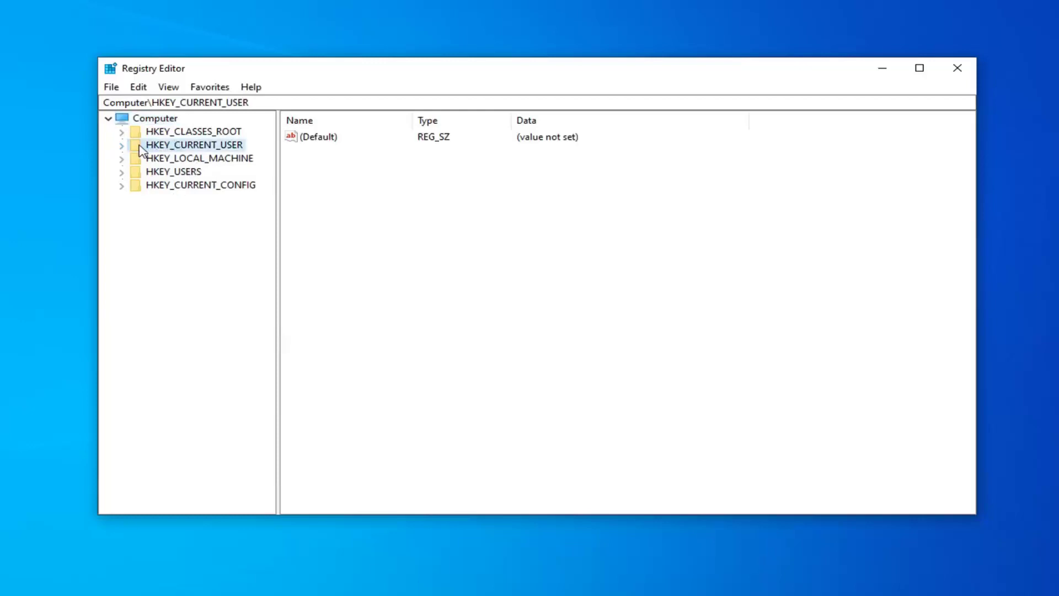
click(121, 146)
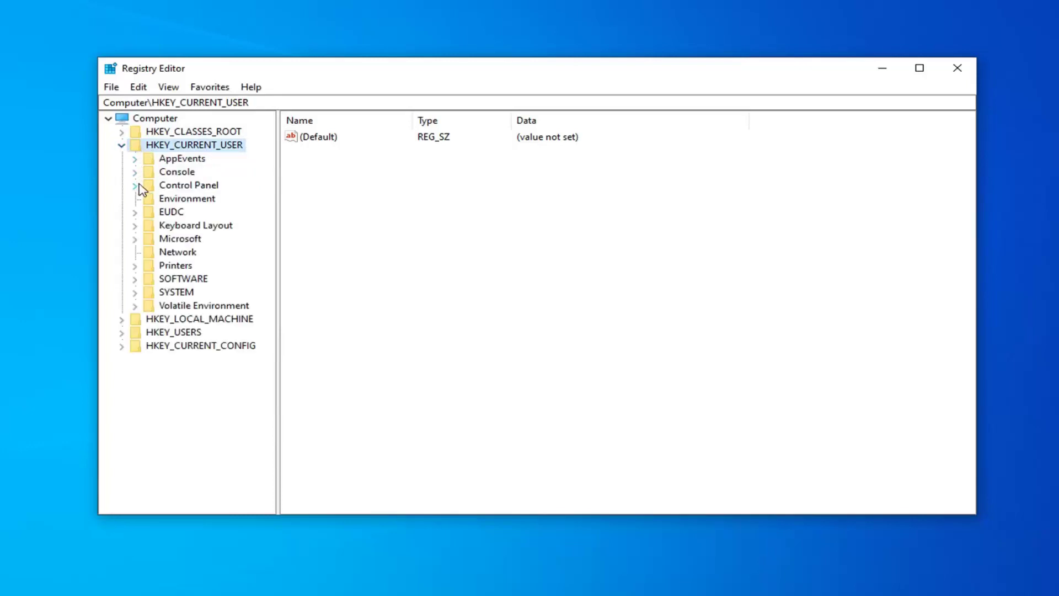
click(134, 279)
scroll(220, 290, down, 1)
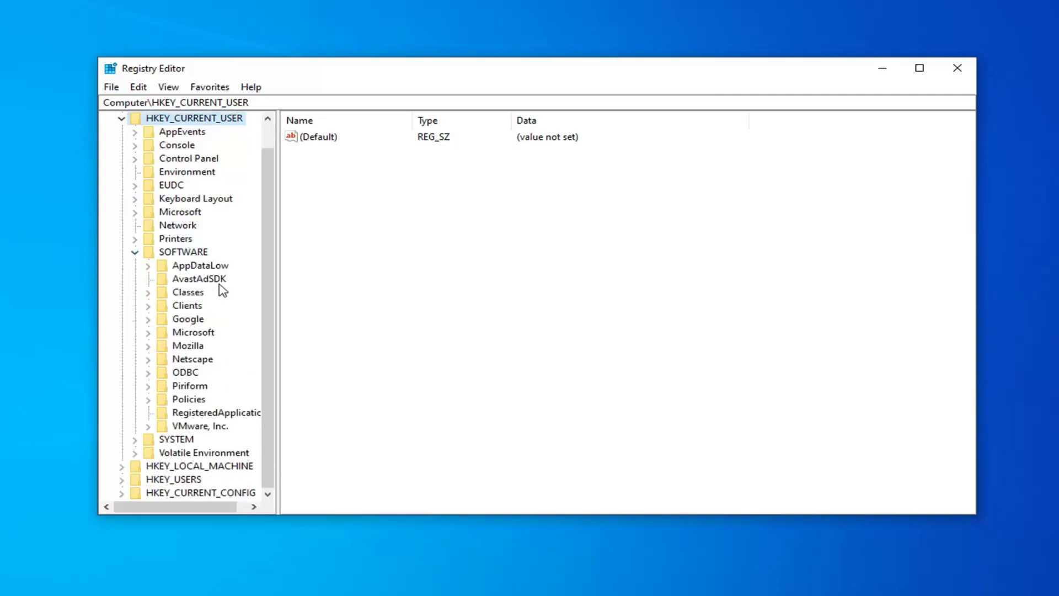
click(190, 320)
click(161, 331)
click(149, 334)
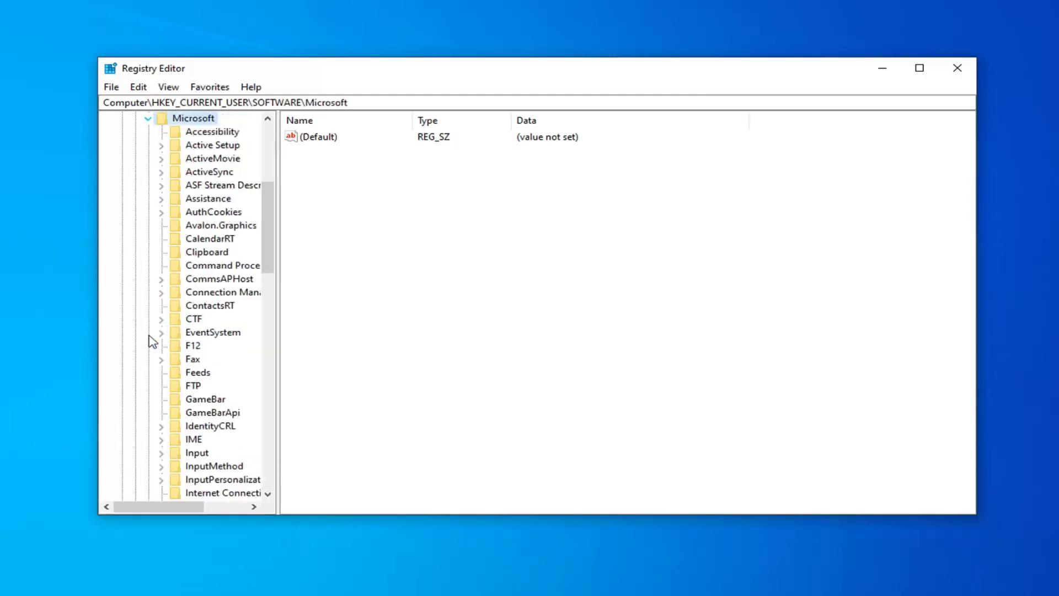
Widen the tree and drill through Windows > CurrentVersion to open the Search key.
scroll(153, 342, down, 17)
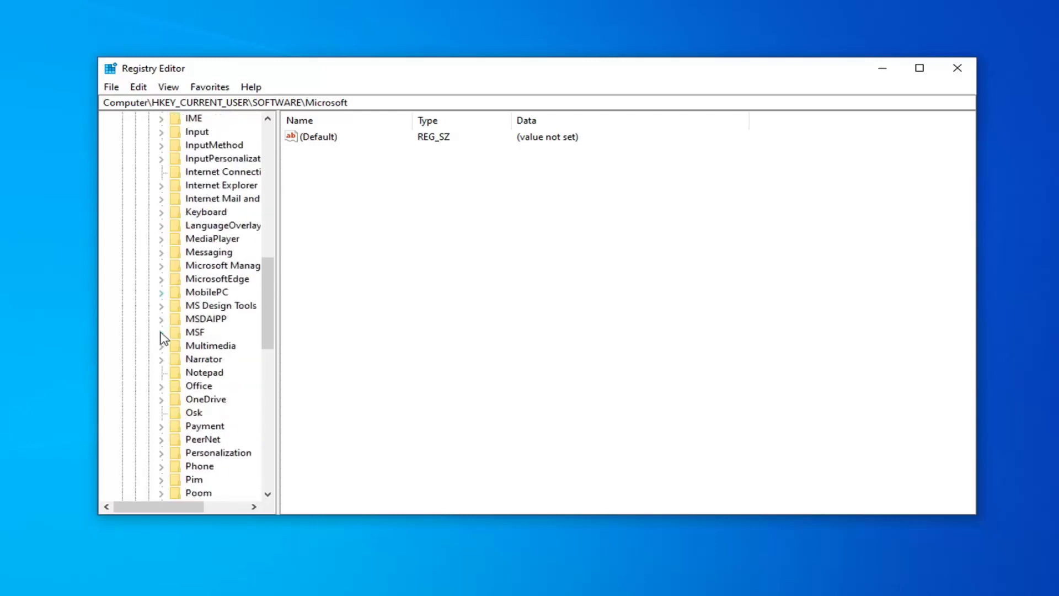
scroll(153, 353, down, 3)
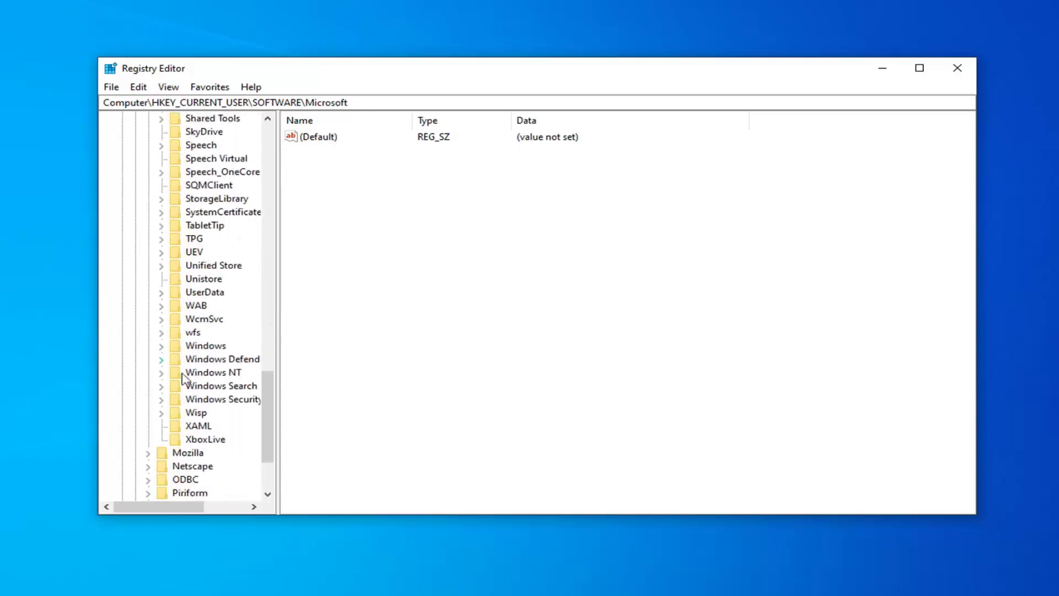
click(173, 347)
drag(277, 322, 395, 327)
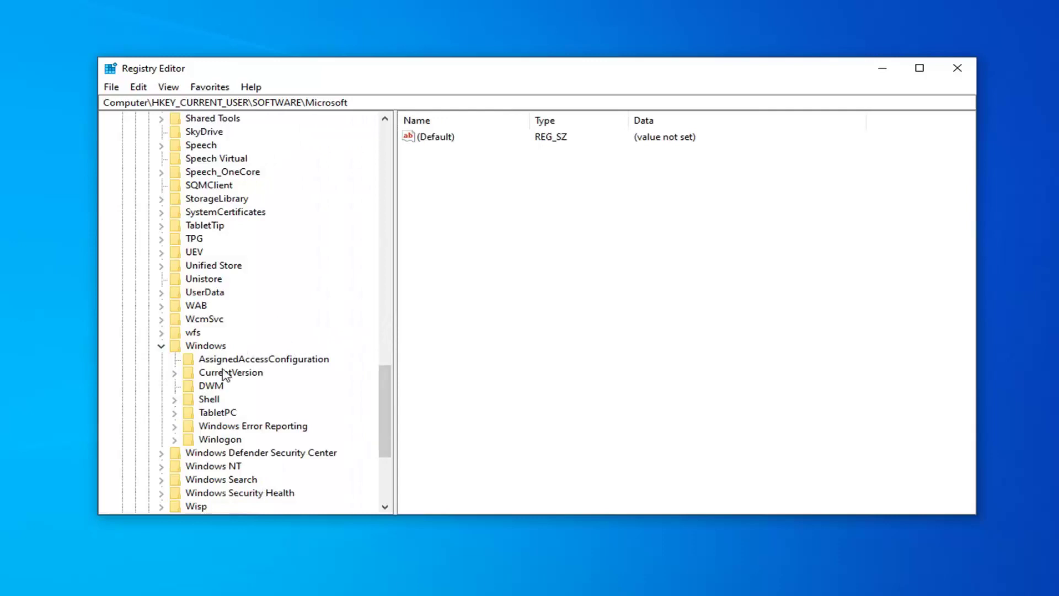
click(203, 376)
click(174, 374)
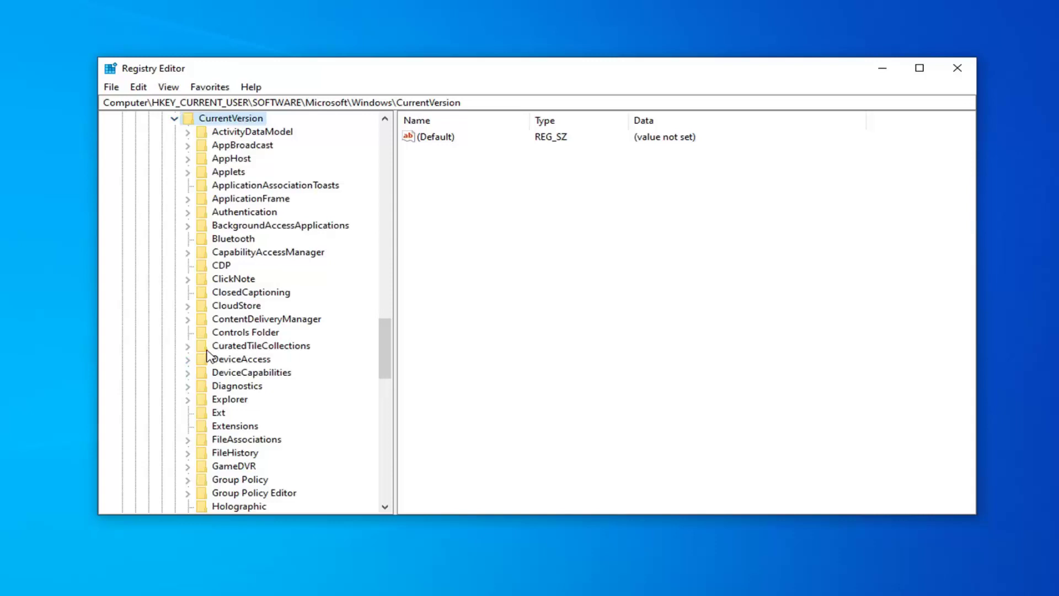
scroll(220, 370, down, 9)
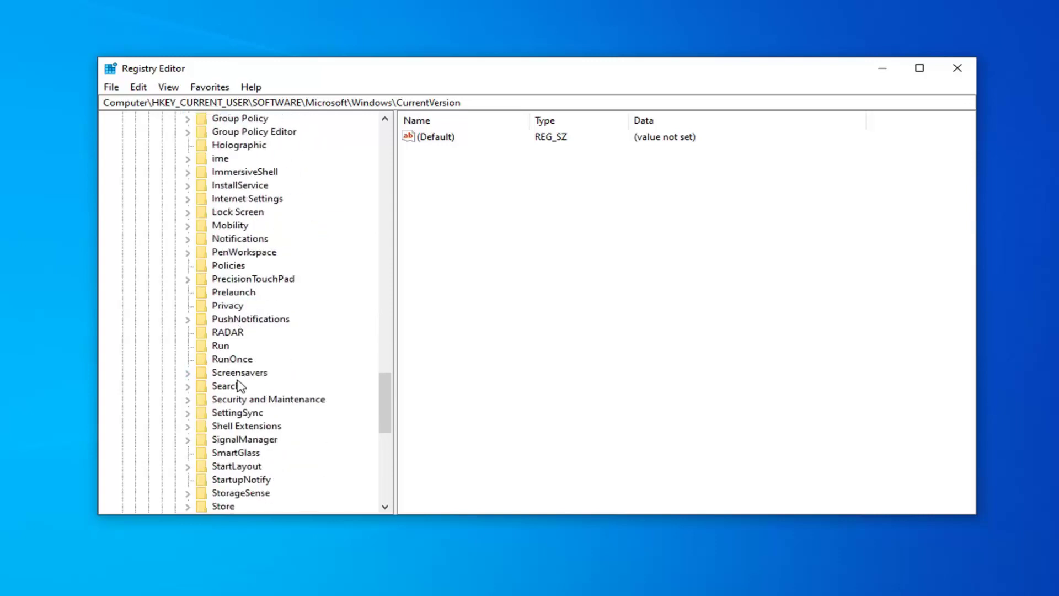
click(226, 386)
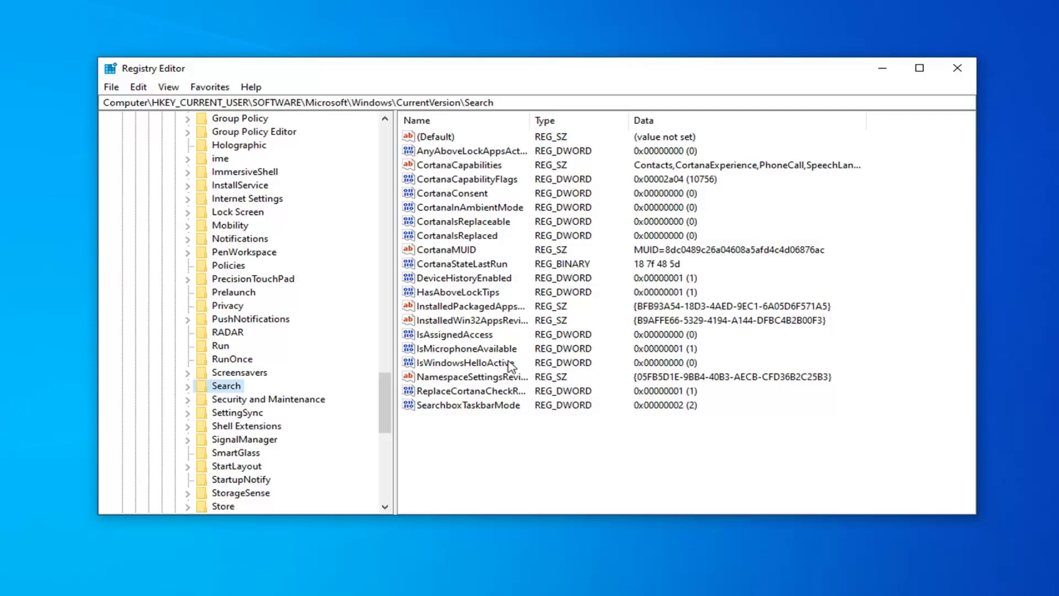
click(459, 195)
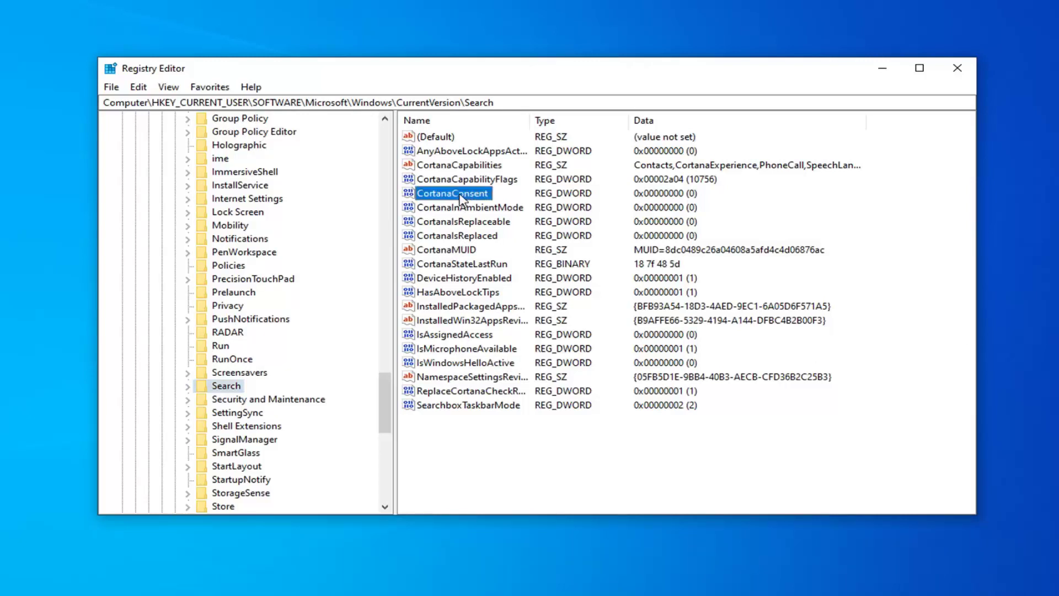
double_click(460, 195)
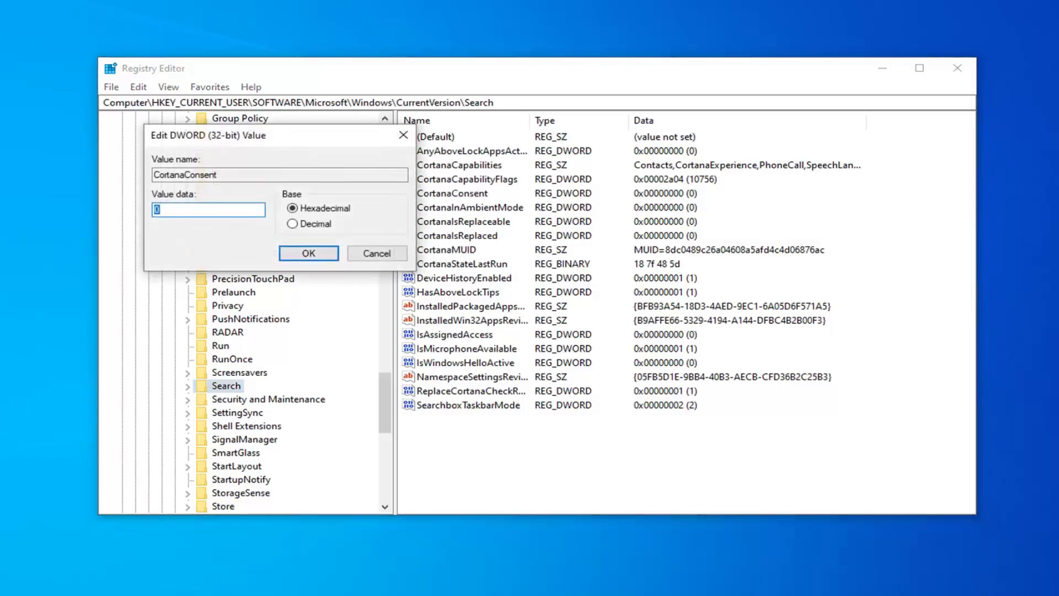
click(177, 209)
click(307, 255)
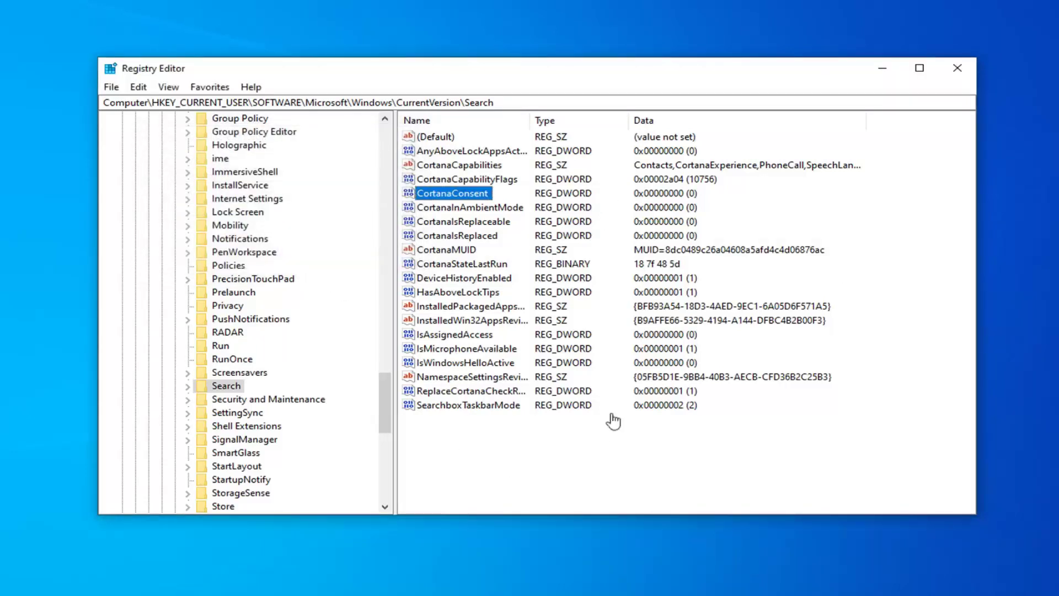
Create a new DWORD (32-bit) value named BingSearchEnabled in the Search key.
right_click(445, 438)
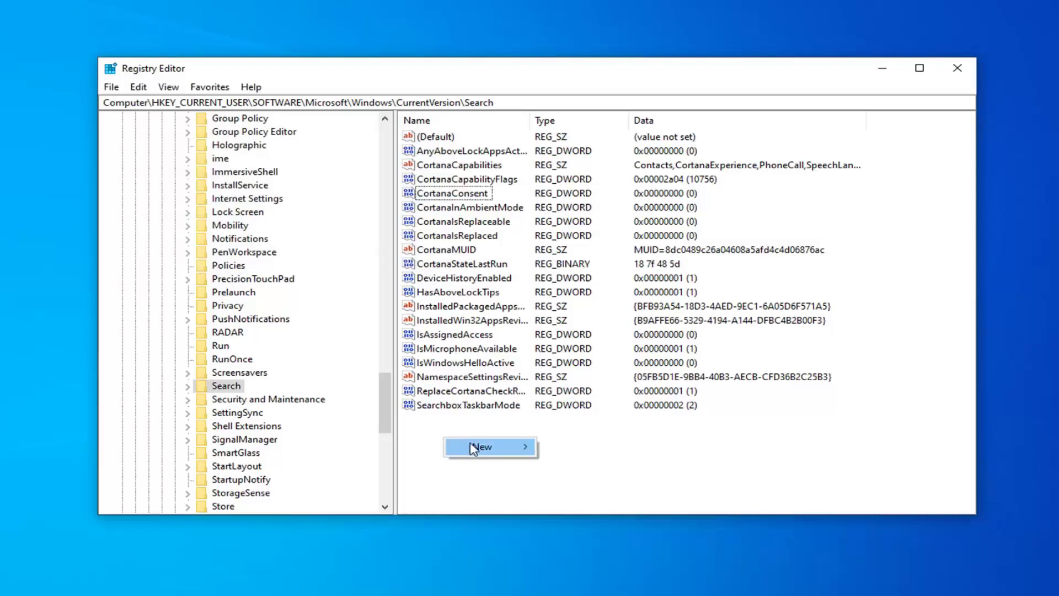
mouse_move(473, 449)
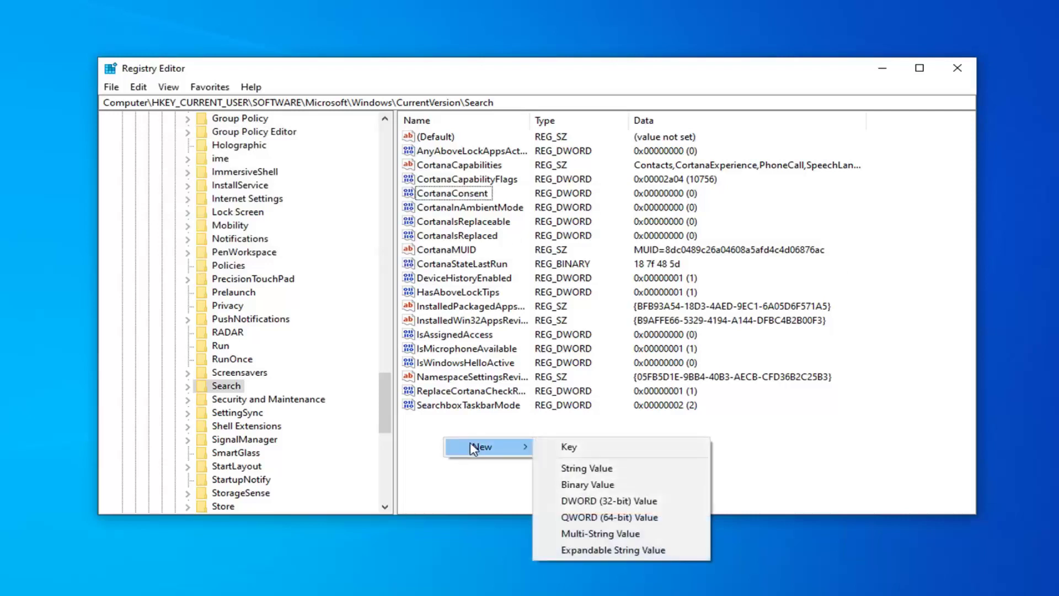
click(580, 501)
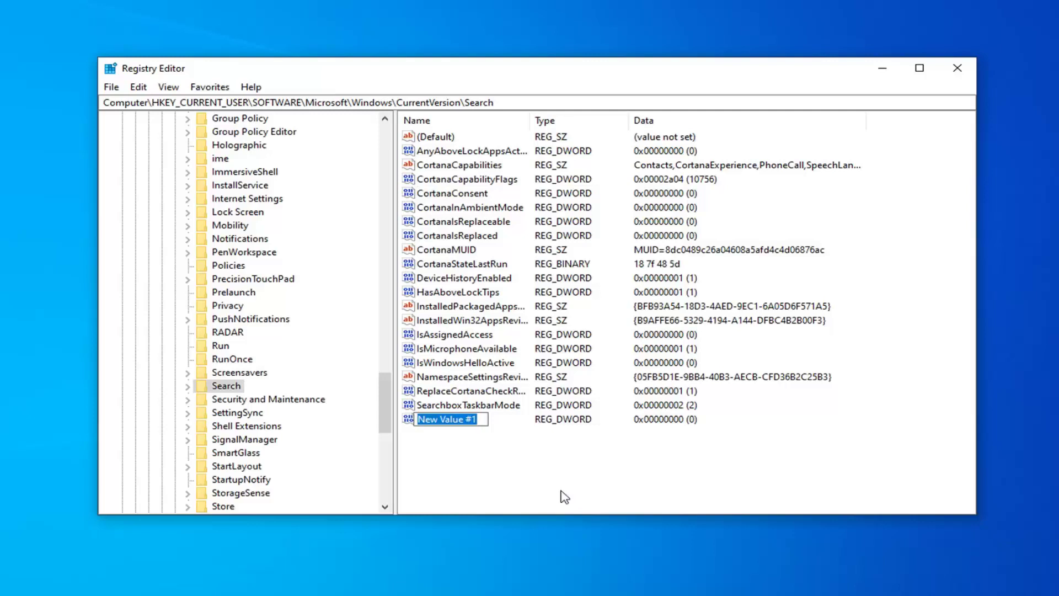
text(Bi)
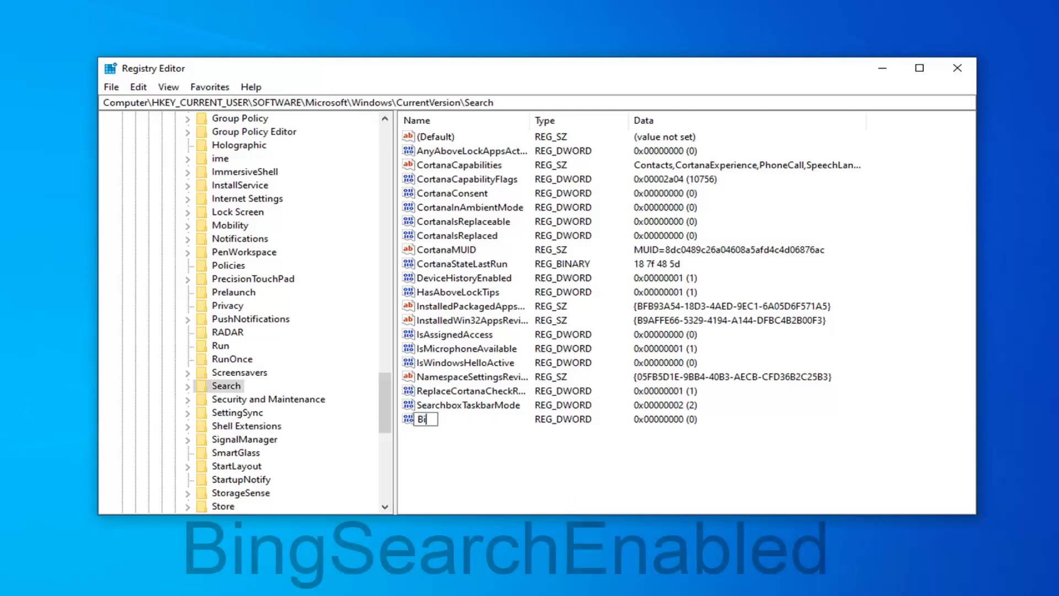
text(ngSearchEn)
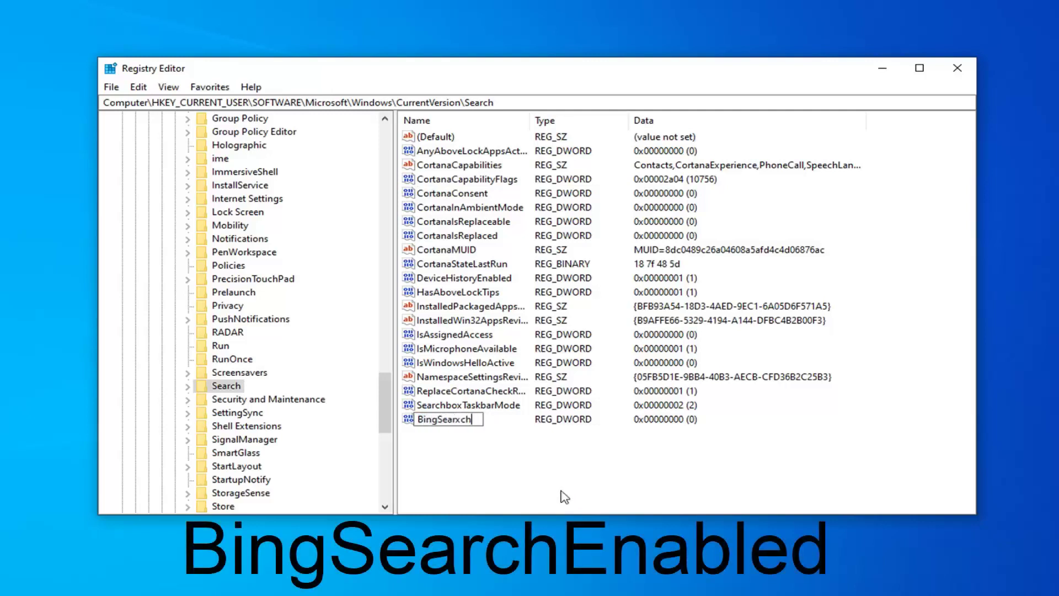
key(BackSpace)
key(BackSpace)
key(BackSpace)
key(BackSpace)
text(chEnabled)
key(ctrl+a)
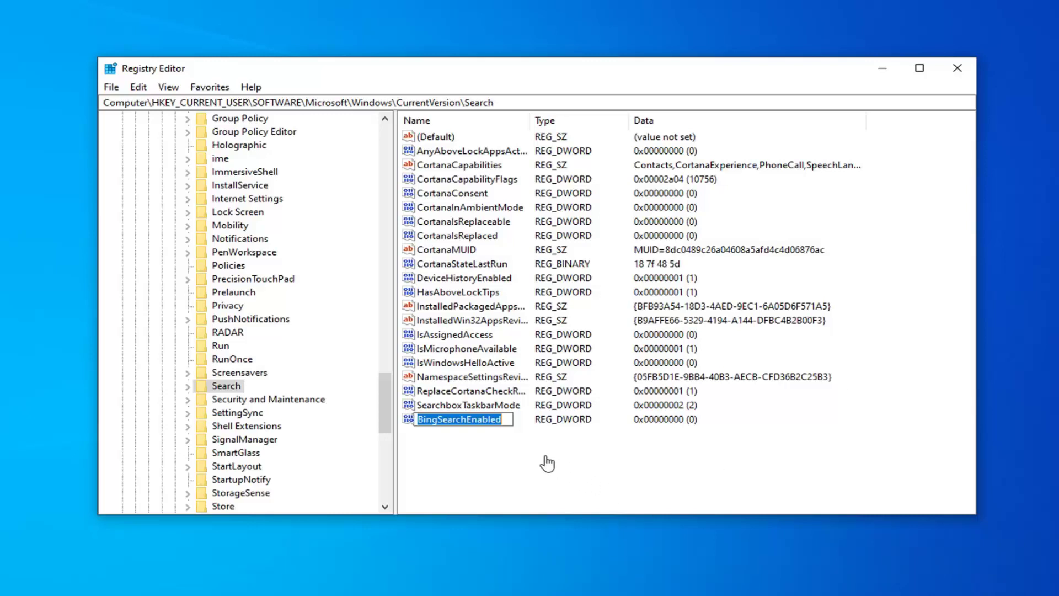
key(Return)
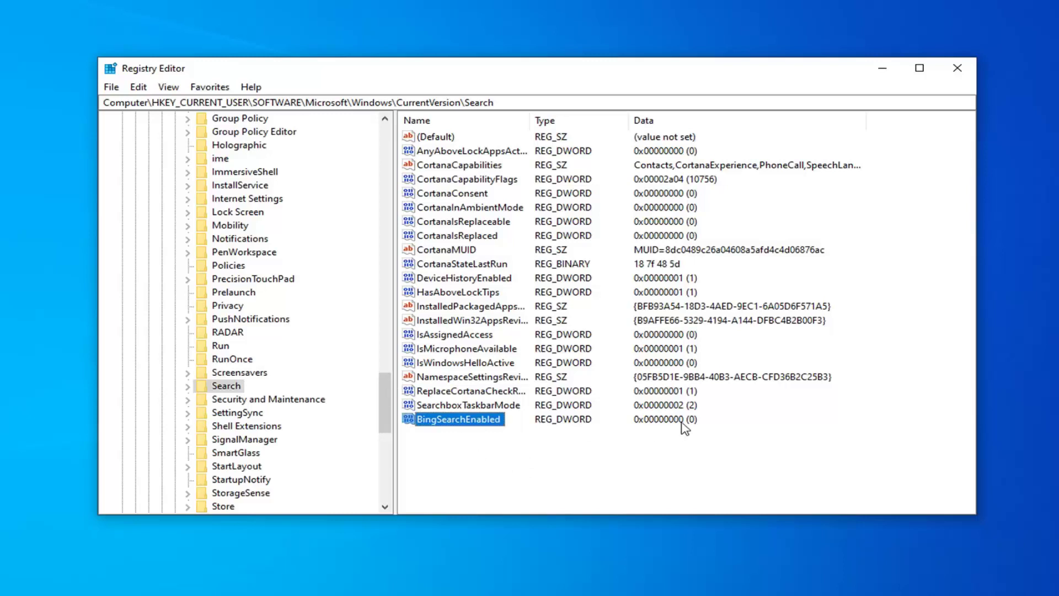
Set the BingSearchEnabled value data to 0.
double_click(462, 420)
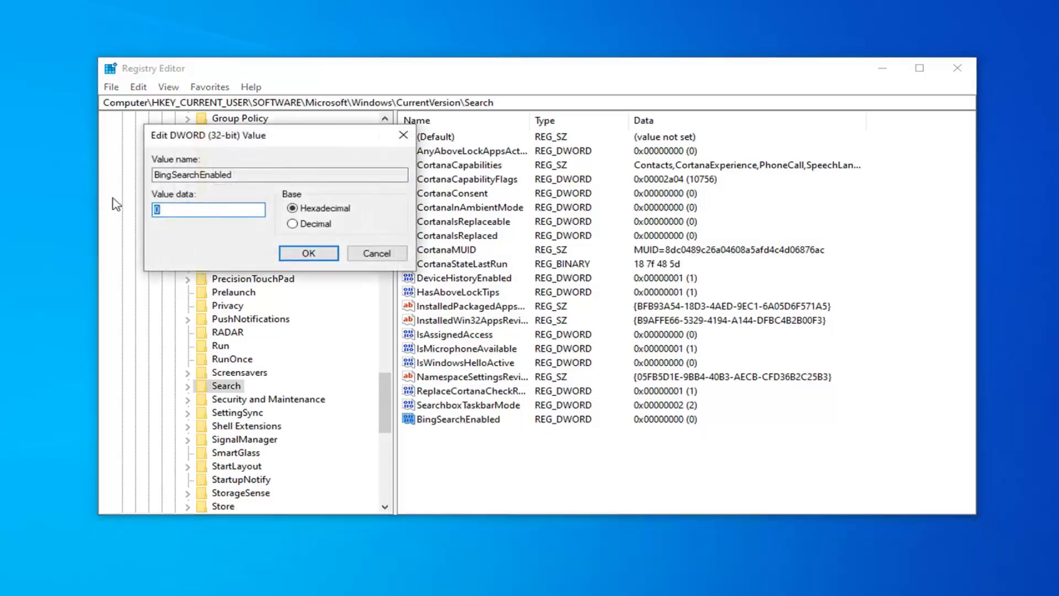
text(0)
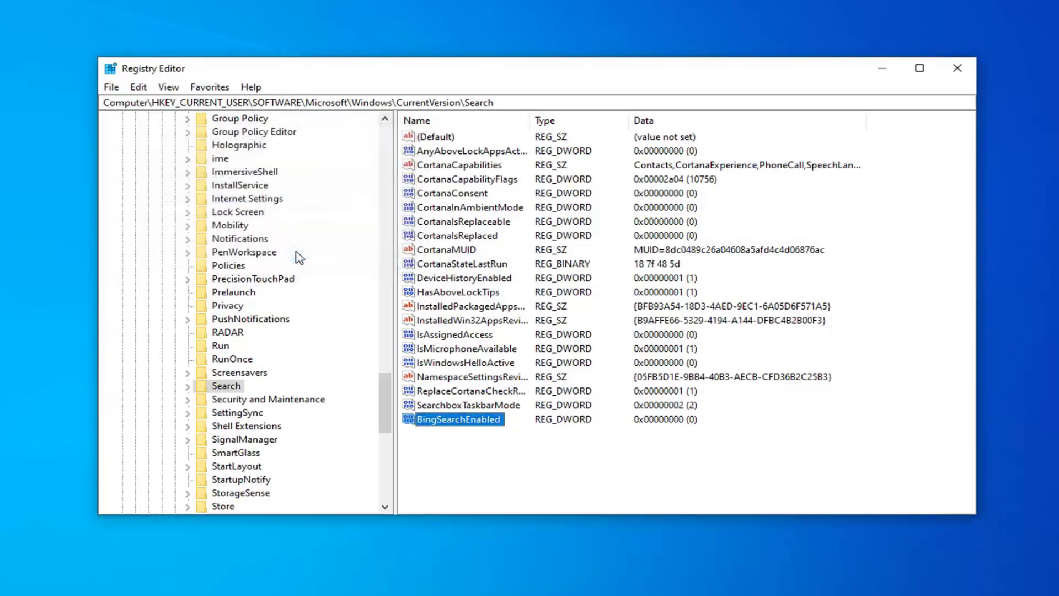
scroll(298, 257, up, 18)
scroll(182, 375, down, 5)
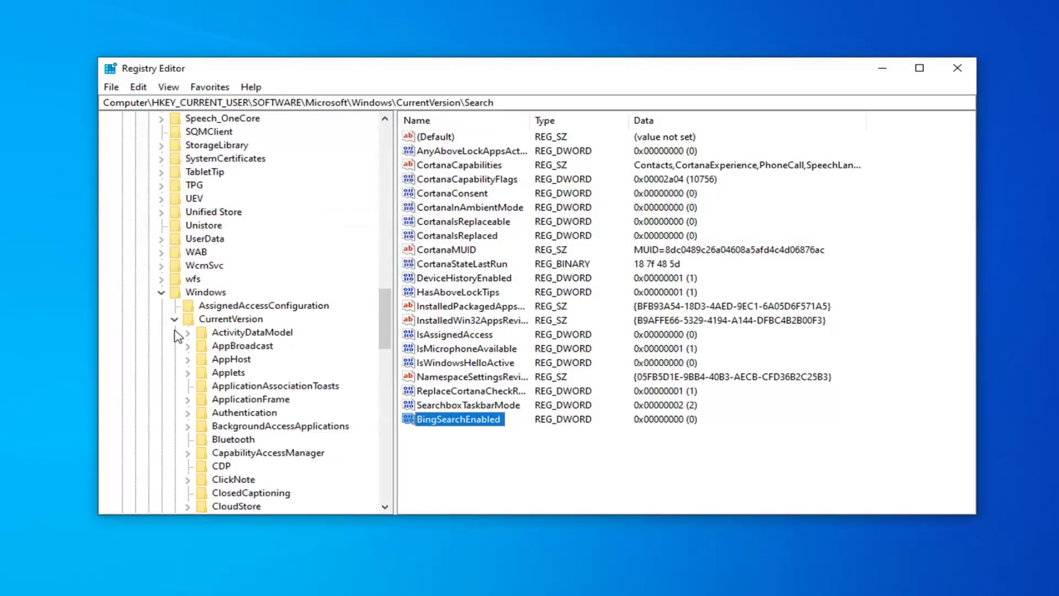
Collapse the key tree back to the Computer root and close Registry Editor.
click(174, 318)
click(161, 291)
scroll(160, 331, up, 20)
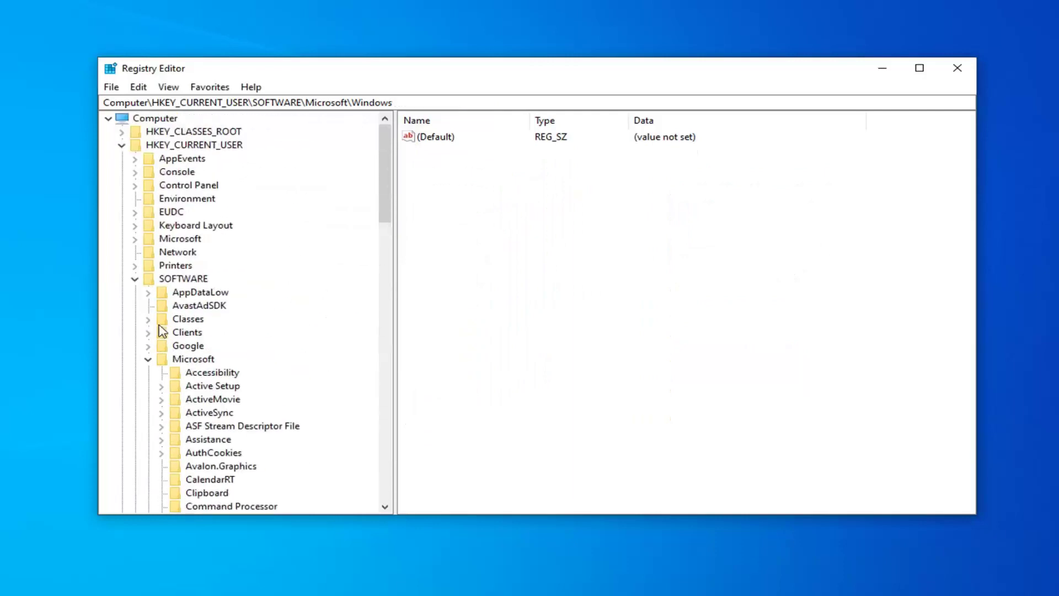
click(148, 359)
click(135, 279)
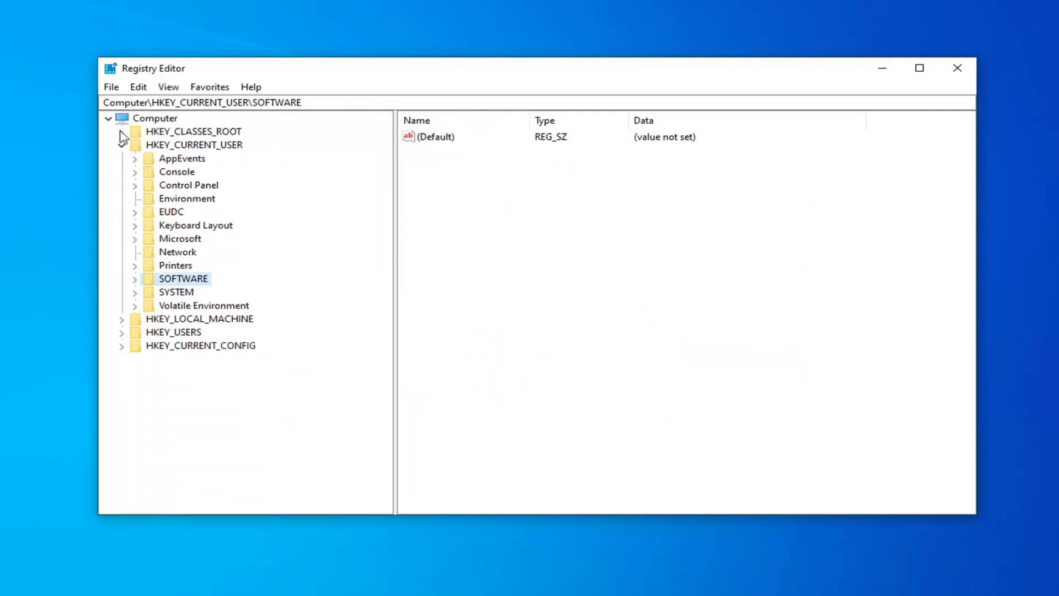
click(122, 145)
click(138, 118)
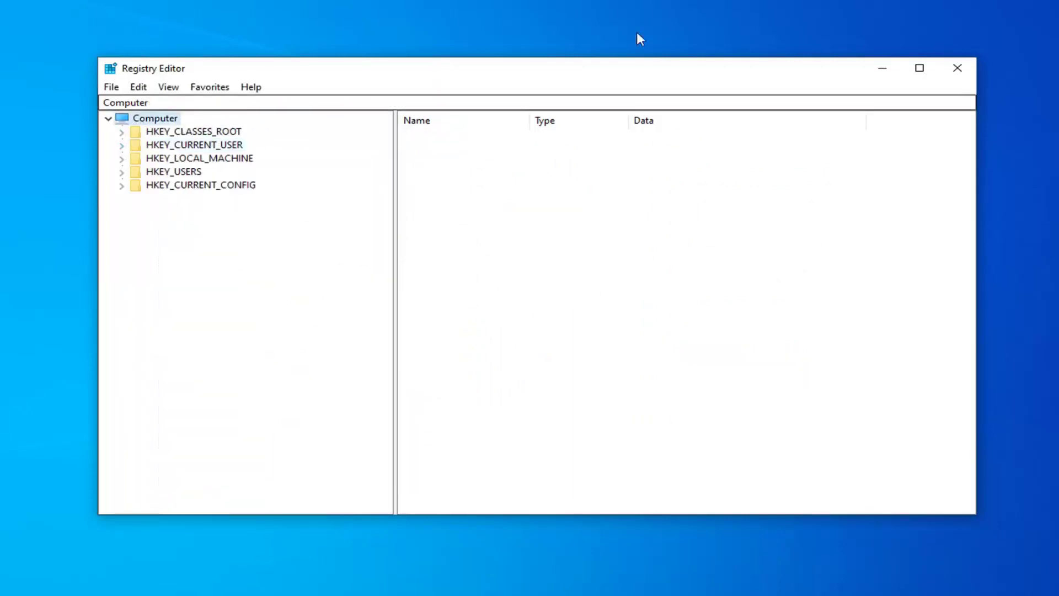
click(958, 73)
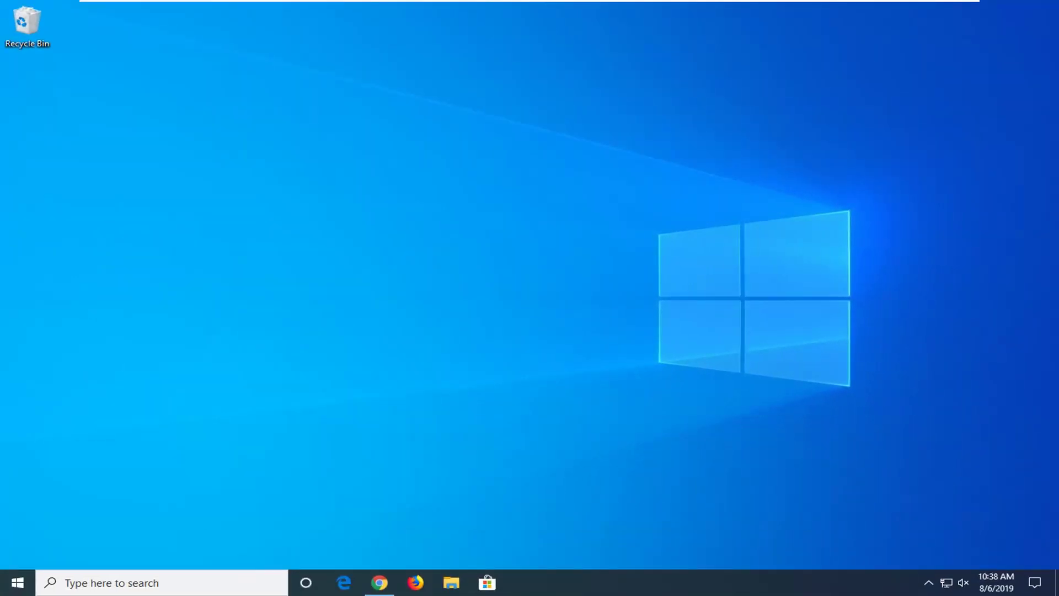